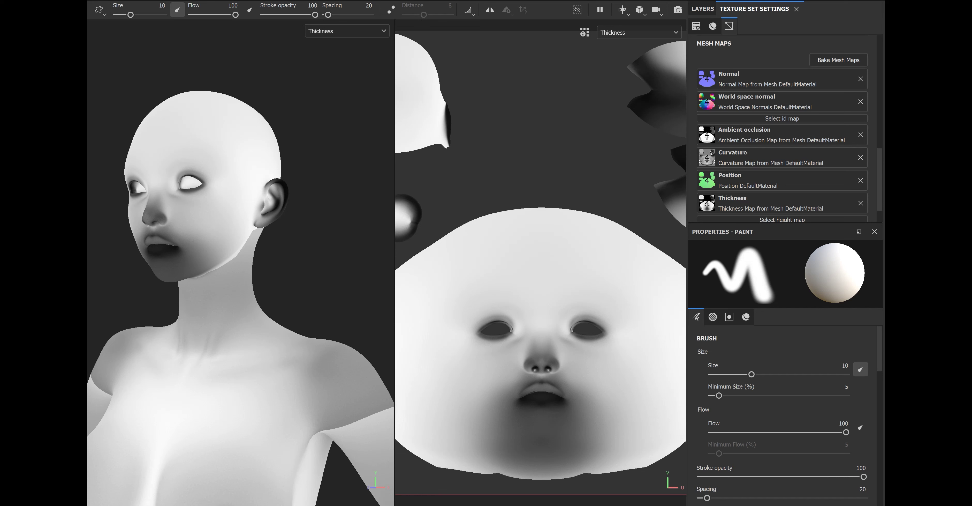
Show the Layers panel and switch the viewports from Thickness to the Base color channel.
{"action": "left_click", "coordinate": [705, 9]}
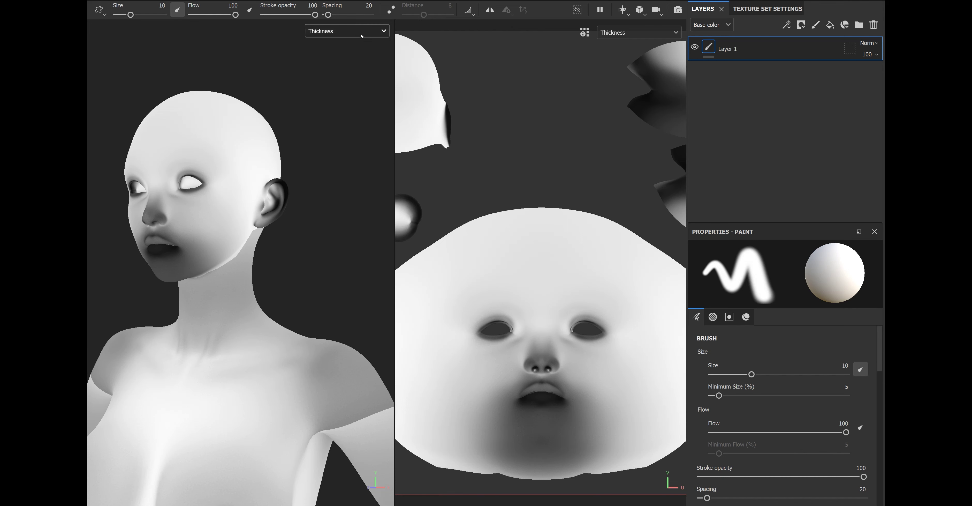
{"action": "left_click", "coordinate": [342, 31]}
{"action": "scroll", "coordinate": [334, 75], "scroll_direction": "up", "scroll_amount": 5}
{"action": "left_click", "coordinate": [335, 75]}
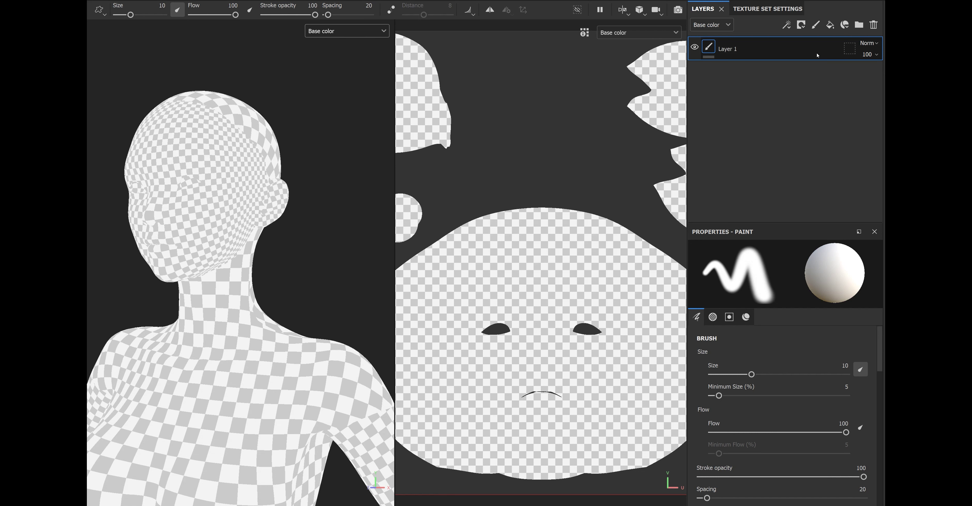
Add a fill layer named 'thickness map' using the baked Thickness mesh map as base color.
{"action": "left_click", "coordinate": [830, 24]}
{"action": "double_click", "coordinate": [737, 50]}
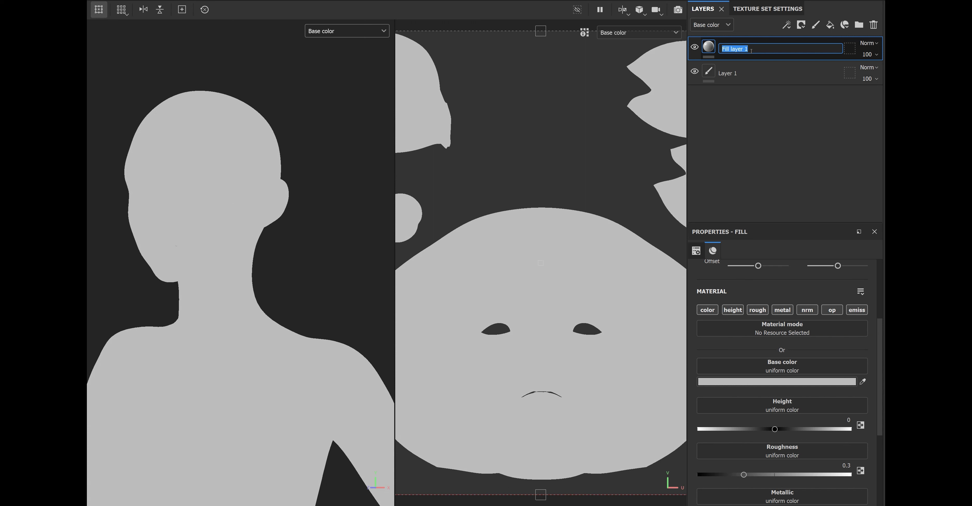
{"action": "type", "text": "thickness"}
{"action": "type", "text": " map"}
{"action": "key", "text": "Return"}
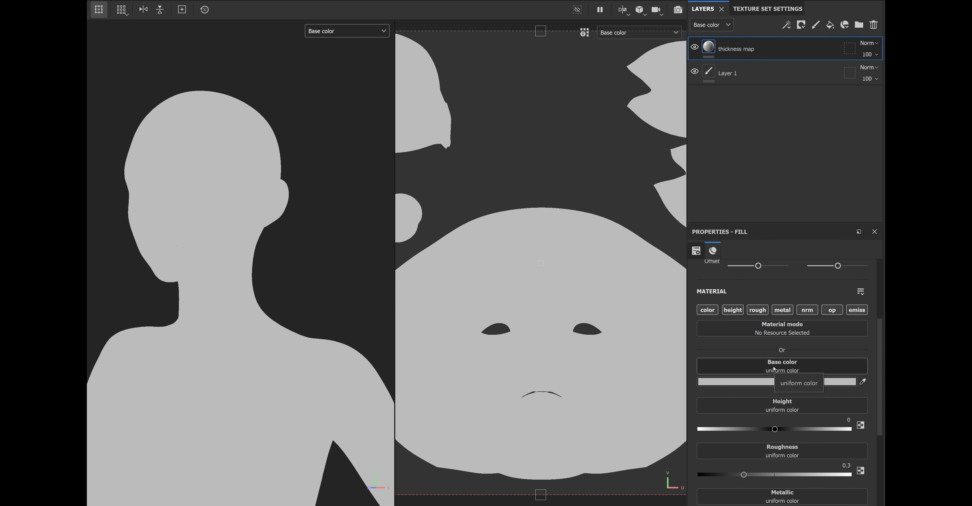
{"action": "left_click", "coordinate": [777, 370]}
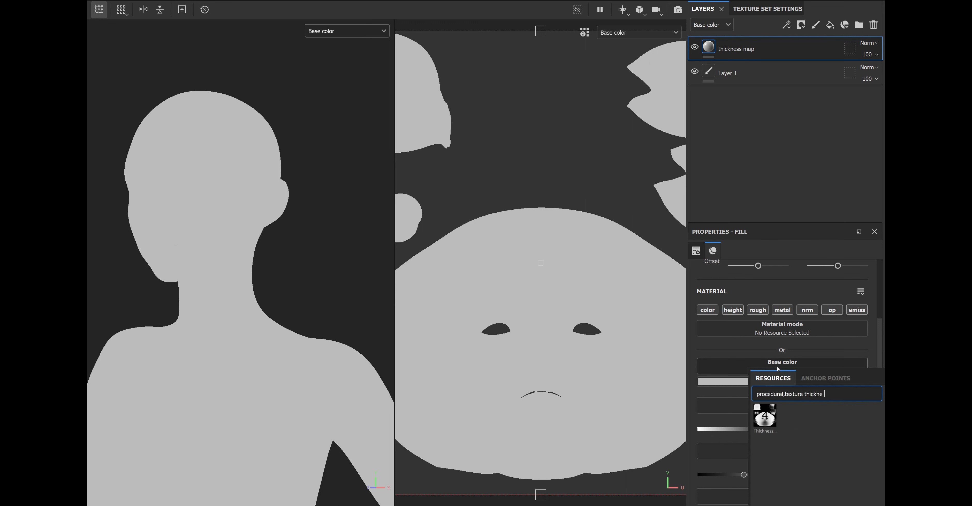
{"action": "left_click", "coordinate": [767, 418]}
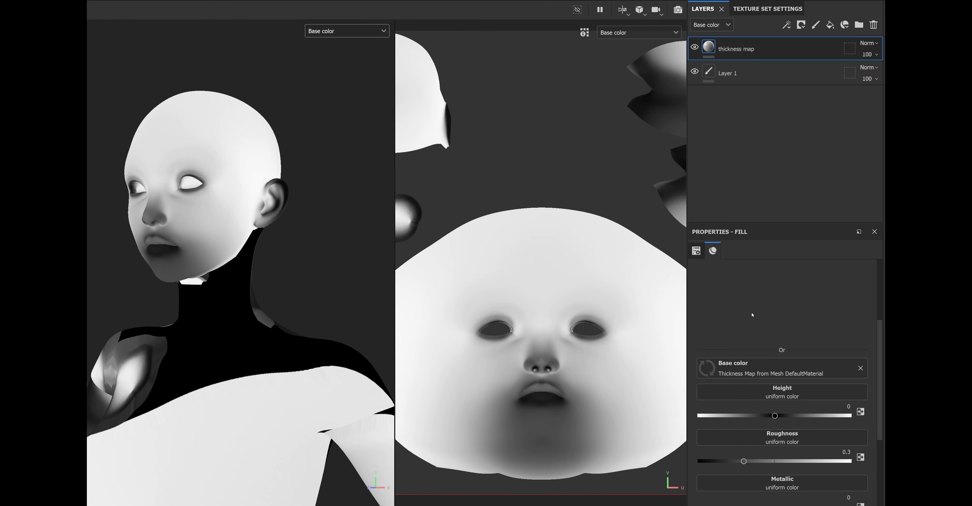
Duplicate the thickness map fill layer with Ctrl+D to stack copies.
{"action": "scroll", "coordinate": [755, 313], "scroll_direction": "down", "scroll_amount": 3}
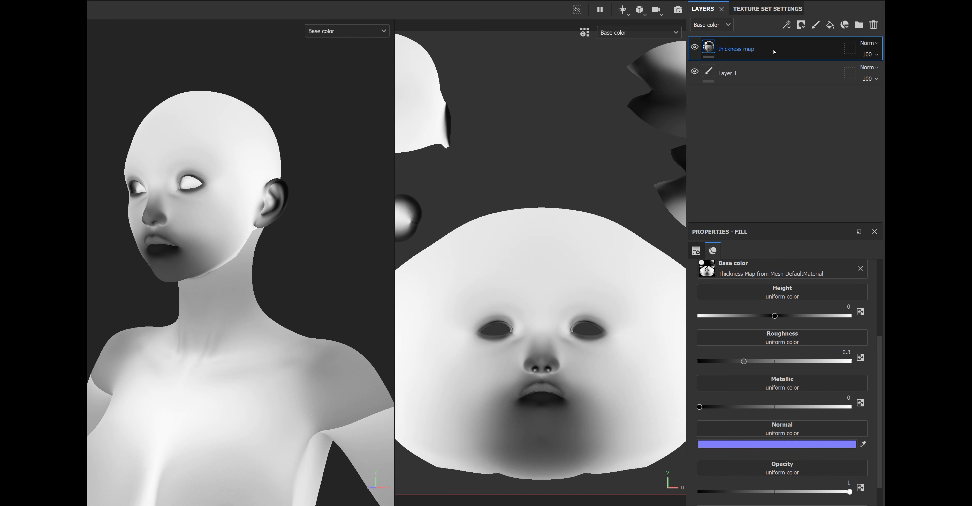
{"action": "key", "text": "ctrl+d"}
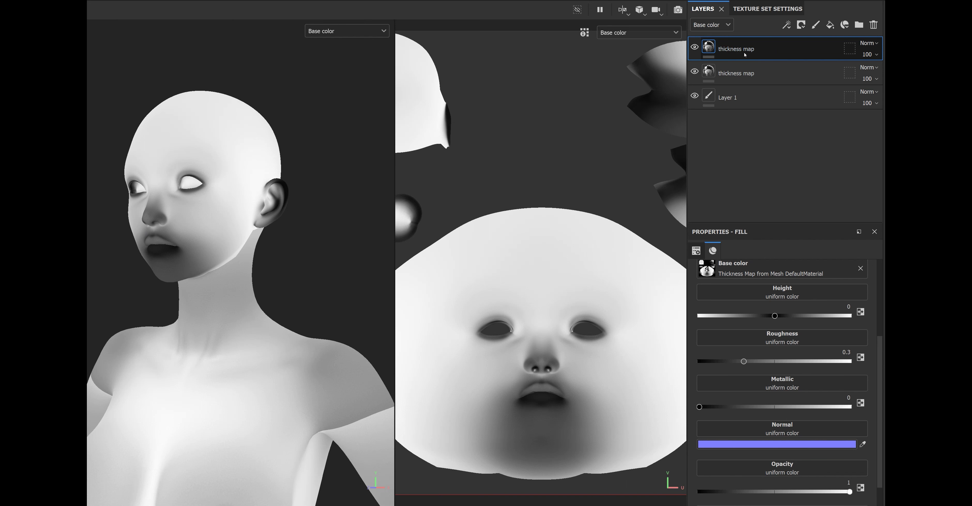
{"action": "key", "text": "ctrl+d"}
{"action": "key", "text": "ctrl+d"}
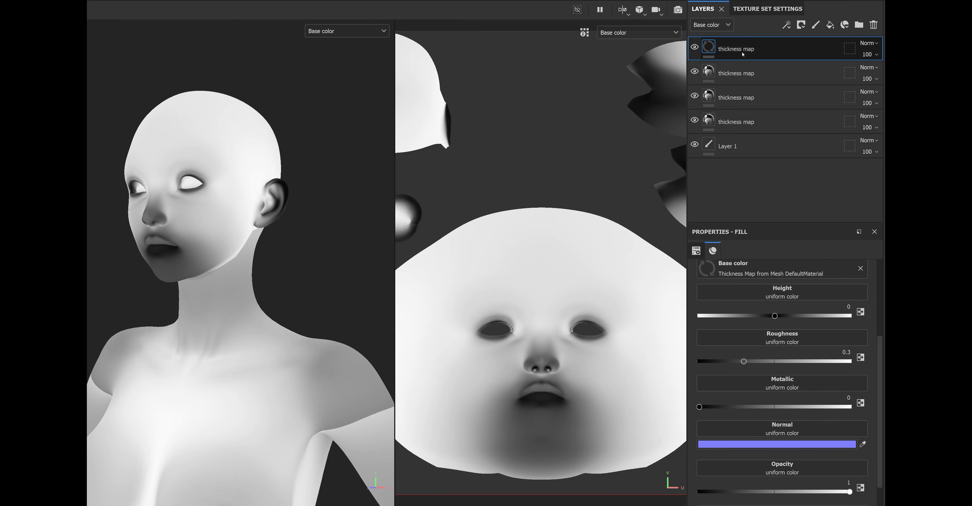
Add a black mask to each of the four thickness map layers.
{"action": "right_click", "coordinate": [738, 49]}
{"action": "left_click", "coordinate": [773, 68]}
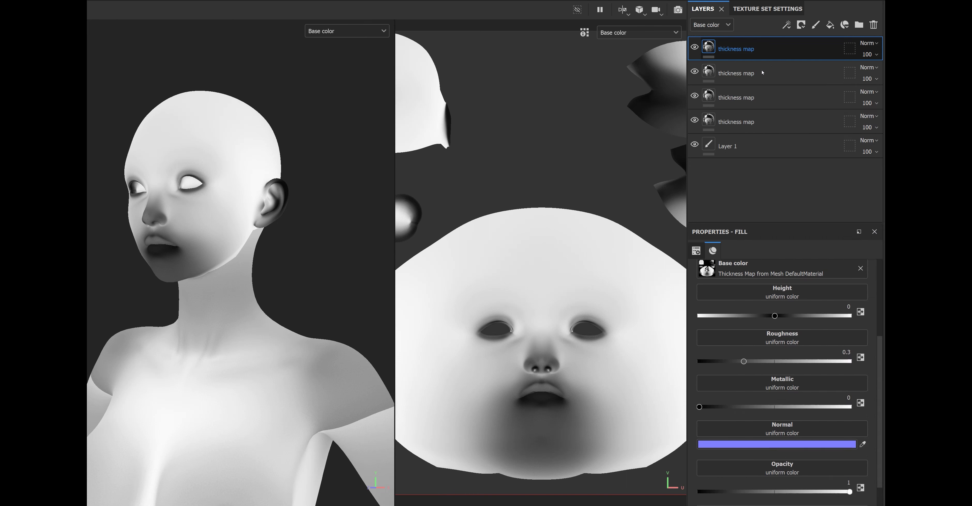
{"action": "right_click", "coordinate": [750, 77]}
{"action": "left_click", "coordinate": [781, 97]}
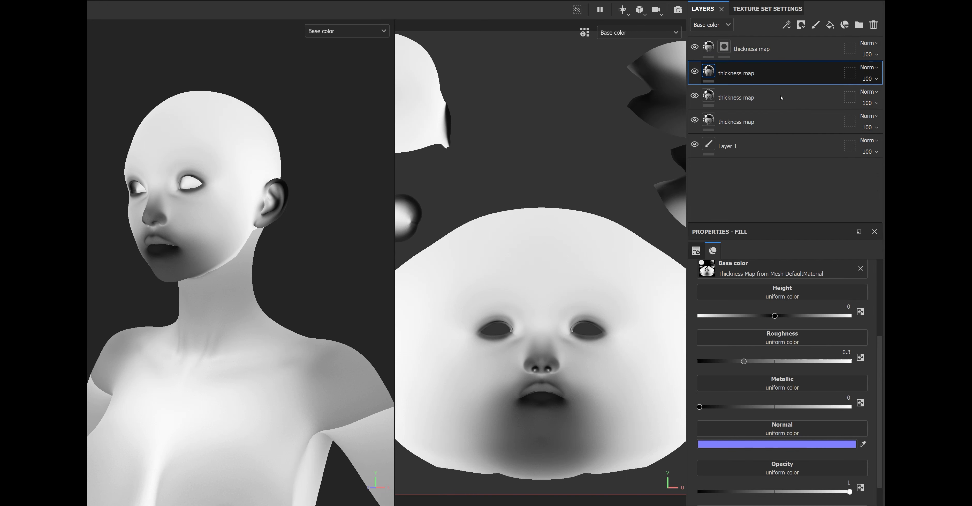
{"action": "right_click", "coordinate": [746, 99]}
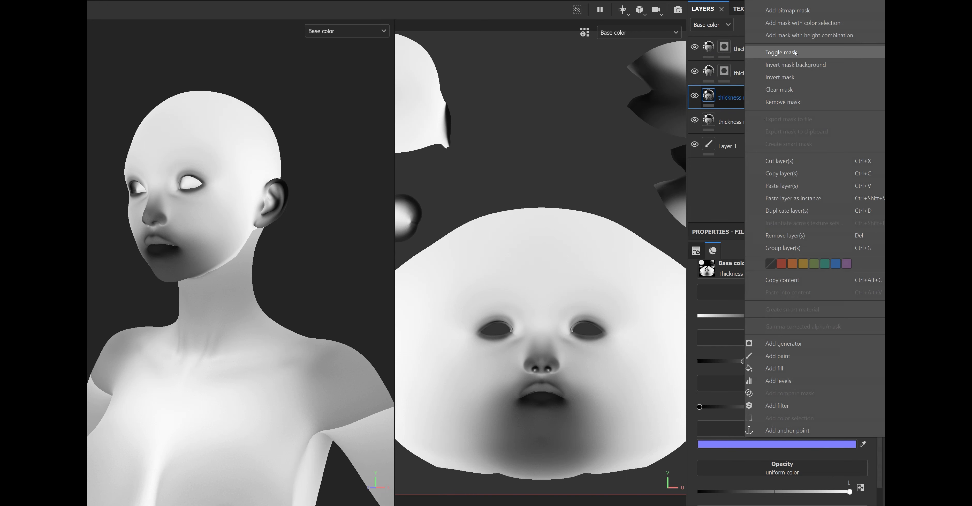
{"action": "left_click", "coordinate": [791, 3]}
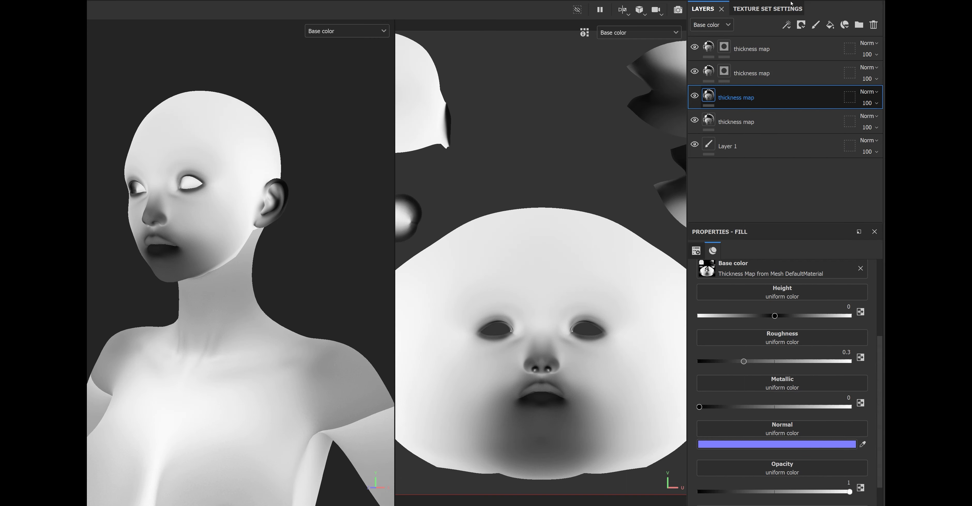
{"action": "left_click", "coordinate": [752, 128]}
{"action": "right_click", "coordinate": [752, 125]}
{"action": "left_click", "coordinate": [800, 1]}
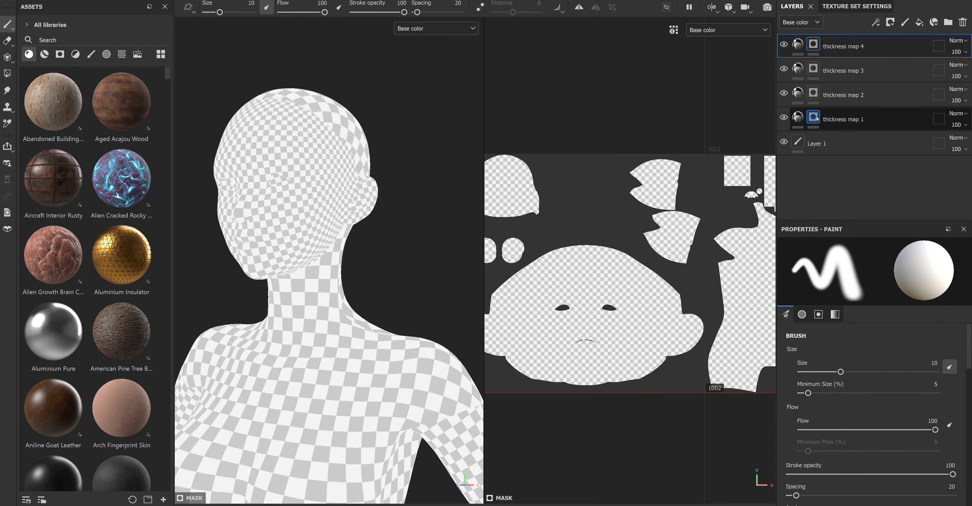
Select thickness map 1 and choose the Polygon Fill mask tool.
{"action": "left_click", "coordinate": [817, 119]}
{"action": "scroll", "coordinate": [634, 251], "scroll_direction": "down", "scroll_amount": 3}
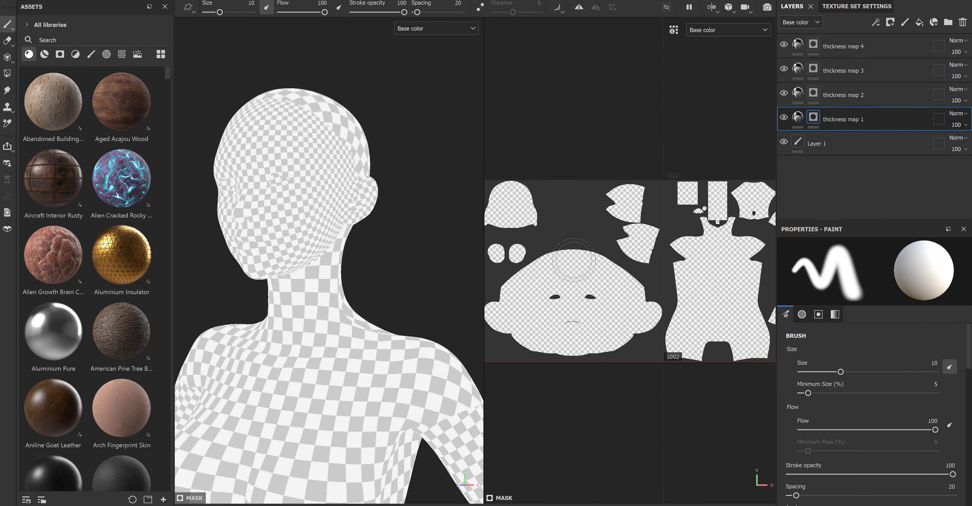
{"action": "scroll", "coordinate": [634, 251], "scroll_direction": "down", "scroll_amount": 2}
{"action": "scroll", "coordinate": [634, 251], "scroll_direction": "up", "scroll_amount": 3}
{"action": "scroll", "coordinate": [634, 251], "scroll_direction": "up", "scroll_amount": 1}
{"action": "scroll", "coordinate": [622, 234], "scroll_direction": "down", "scroll_amount": 2}
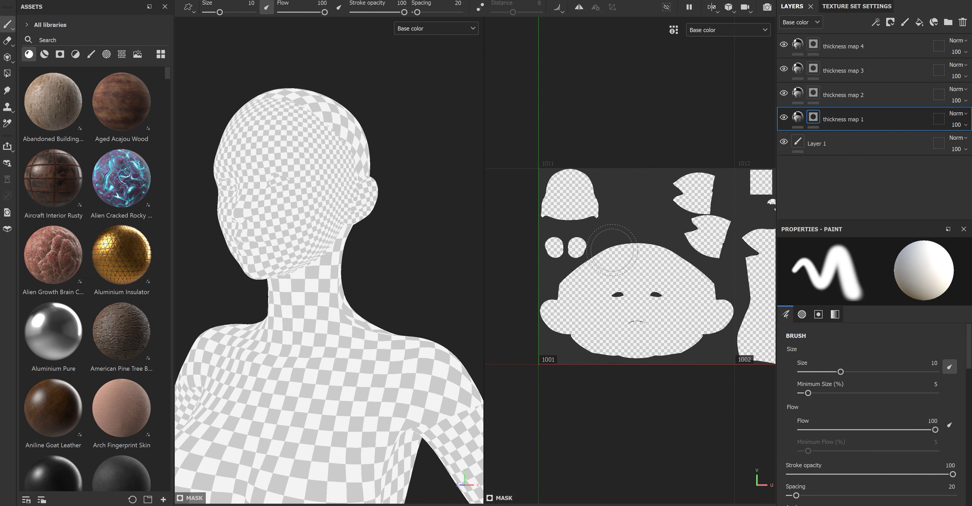
{"action": "scroll", "coordinate": [604, 208], "scroll_direction": "down", "scroll_amount": 1}
{"action": "scroll", "coordinate": [584, 177], "scroll_direction": "down", "scroll_amount": 1}
{"action": "scroll", "coordinate": [584, 178], "scroll_direction": "up", "scroll_amount": 2}
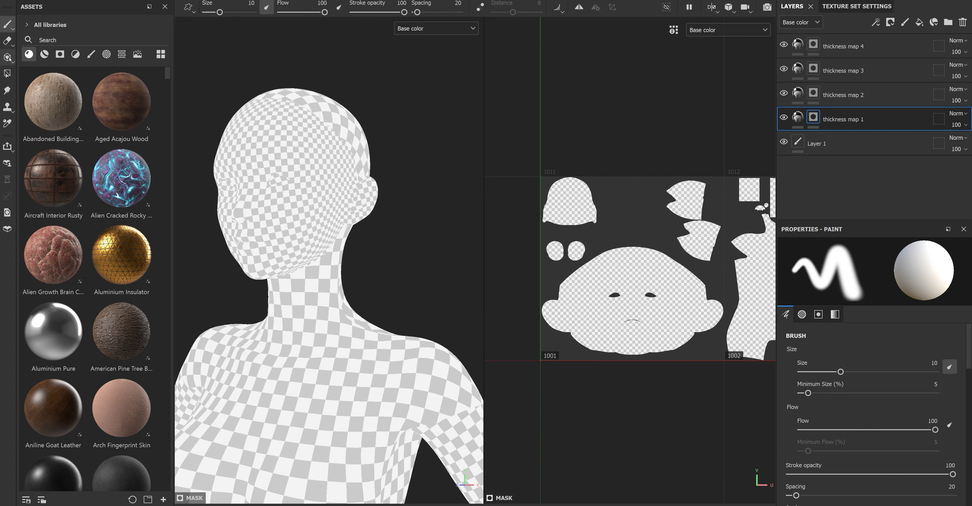
{"action": "left_click", "coordinate": [7, 73]}
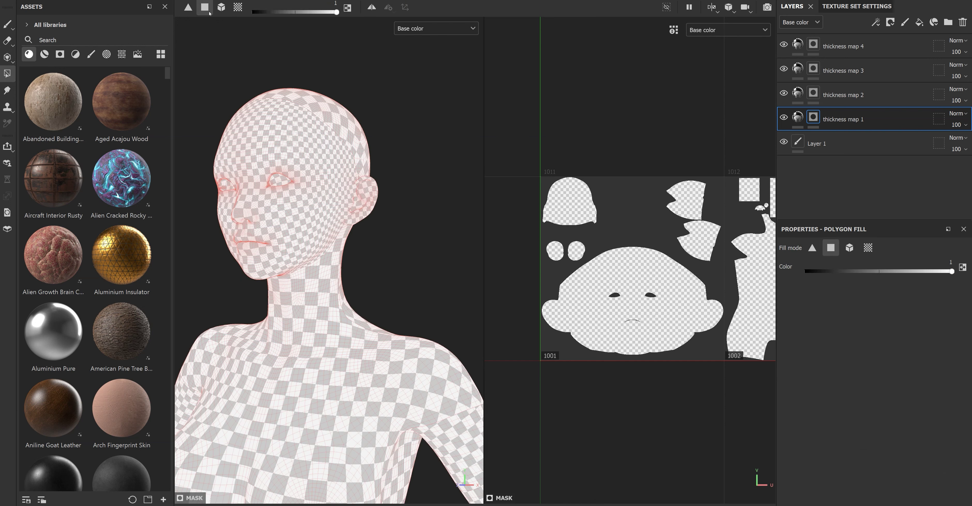
Fill the head UV islands in tile 1001 with Polygon Fill in UV-chunk mode.
{"action": "left_click_drag", "start_coordinate": [511, 141], "coordinate": [708, 382]}
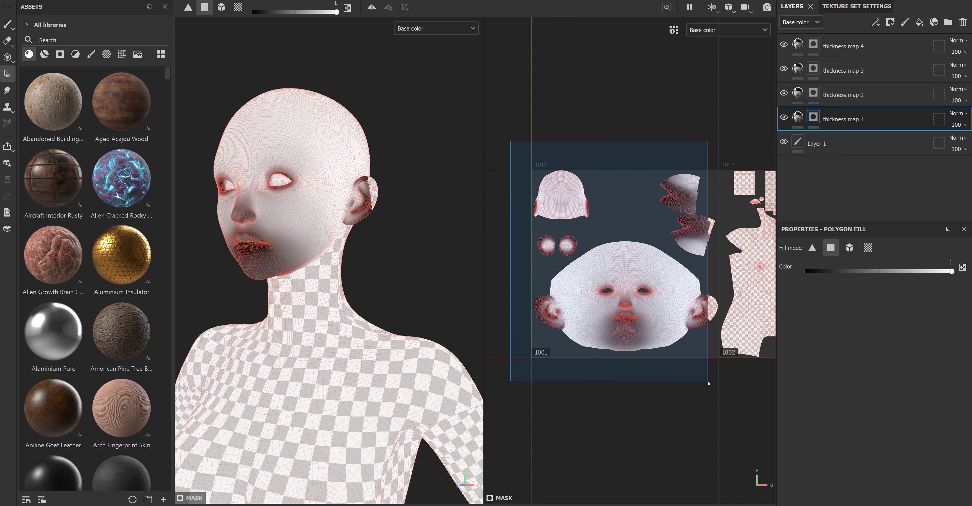
{"action": "left_click", "coordinate": [238, 7]}
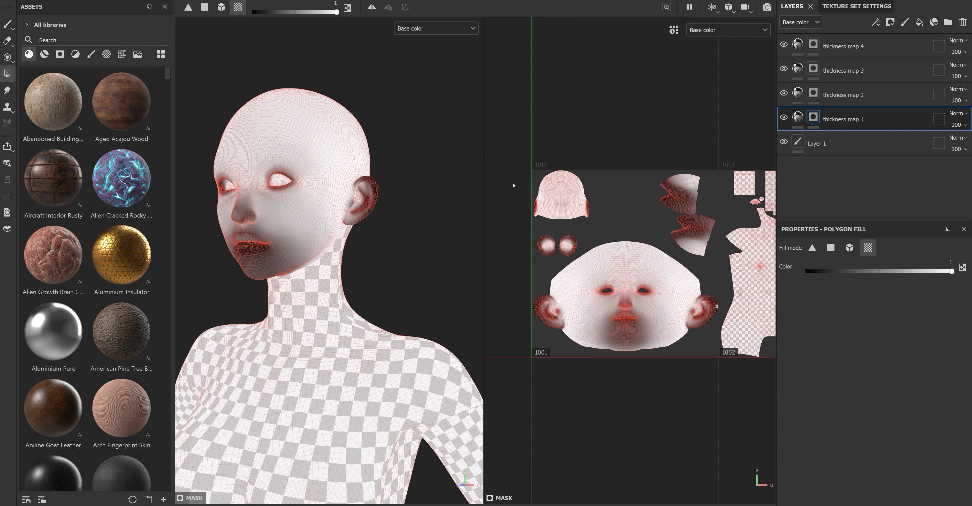
{"action": "left_click_drag", "start_coordinate": [516, 149], "coordinate": [703, 405]}
{"action": "scroll", "coordinate": [601, 238], "scroll_direction": "down", "scroll_amount": 2}
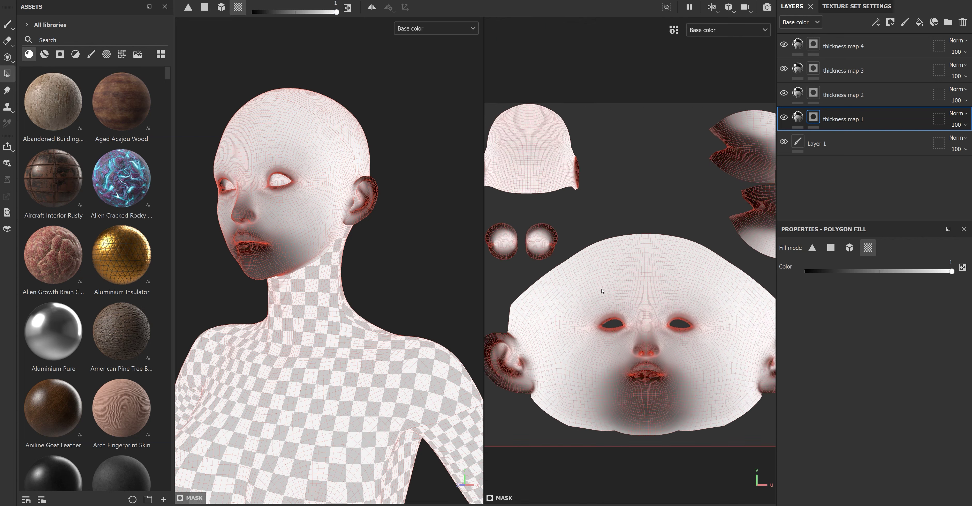
{"action": "left_click", "coordinate": [842, 95]}
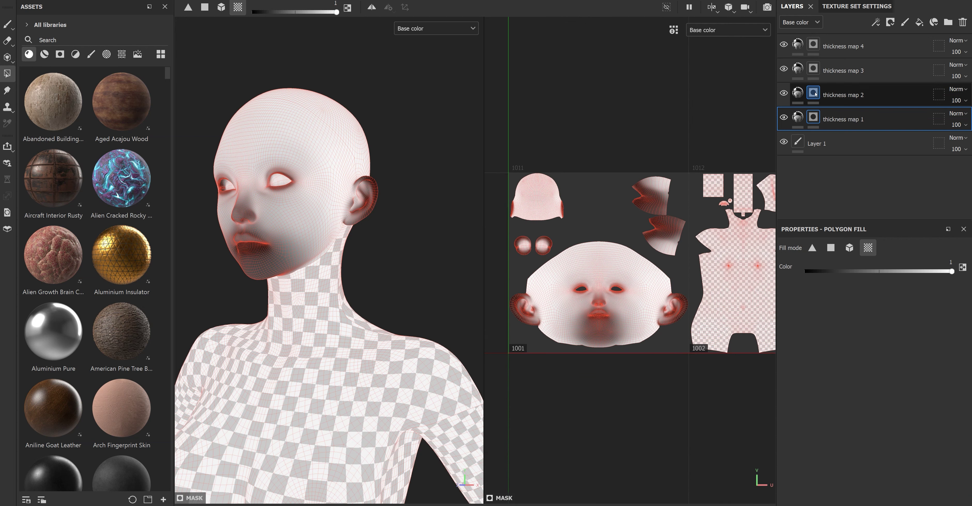
Fit the UV tiles in view and unmask the torso islands of tile 1002 on thickness map 2.
{"action": "key", "text": "f"}
{"action": "scroll", "coordinate": [649, 217], "scroll_direction": "up", "scroll_amount": 3}
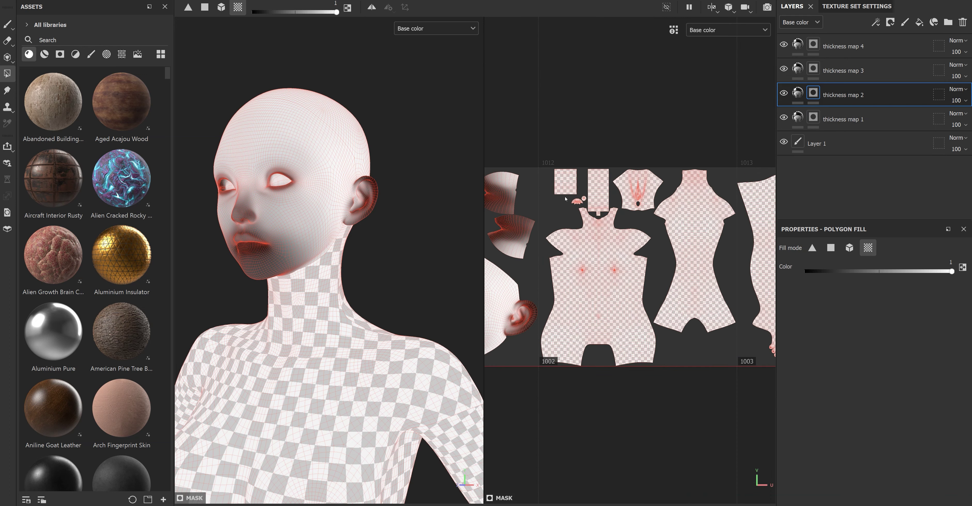
{"action": "left_click_drag", "start_coordinate": [546, 156], "coordinate": [721, 415]}
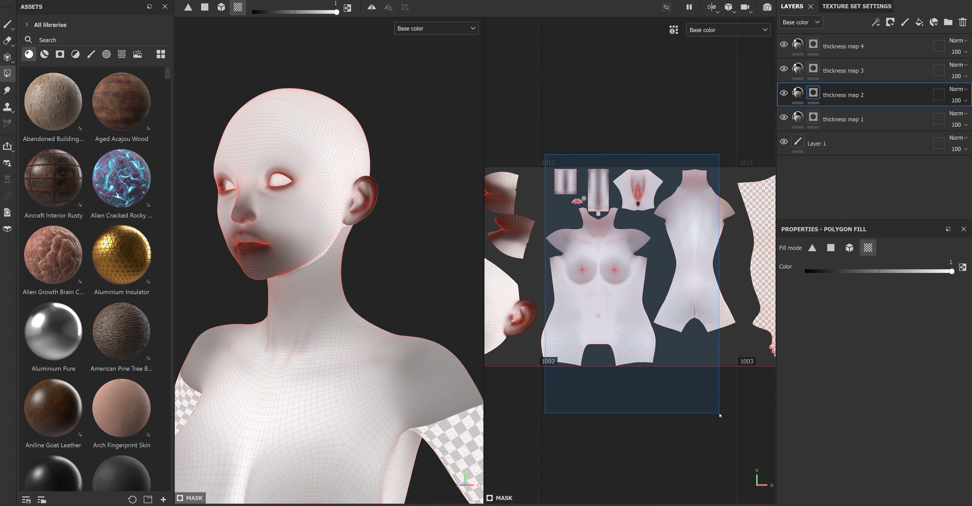
{"action": "scroll", "coordinate": [562, 331], "scroll_direction": "up", "scroll_amount": 3}
{"action": "scroll", "coordinate": [561, 330], "scroll_direction": "down", "scroll_amount": 5}
{"action": "scroll", "coordinate": [674, 299], "scroll_direction": "up", "scroll_amount": 5}
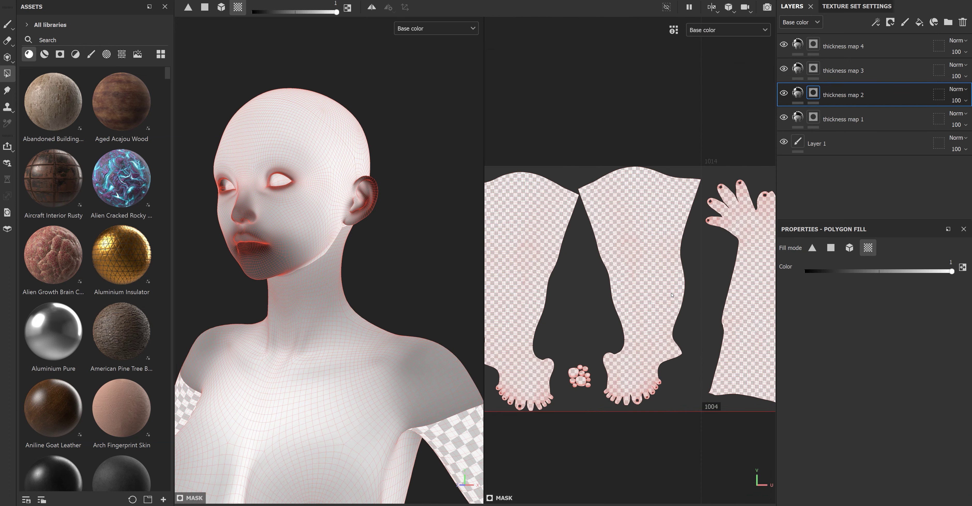
Unmask the leg islands of tile 1003 on the thickness map 3 mask.
{"action": "left_click", "coordinate": [805, 67]}
{"action": "left_click_drag", "start_coordinate": [528, 154], "coordinate": [657, 419]}
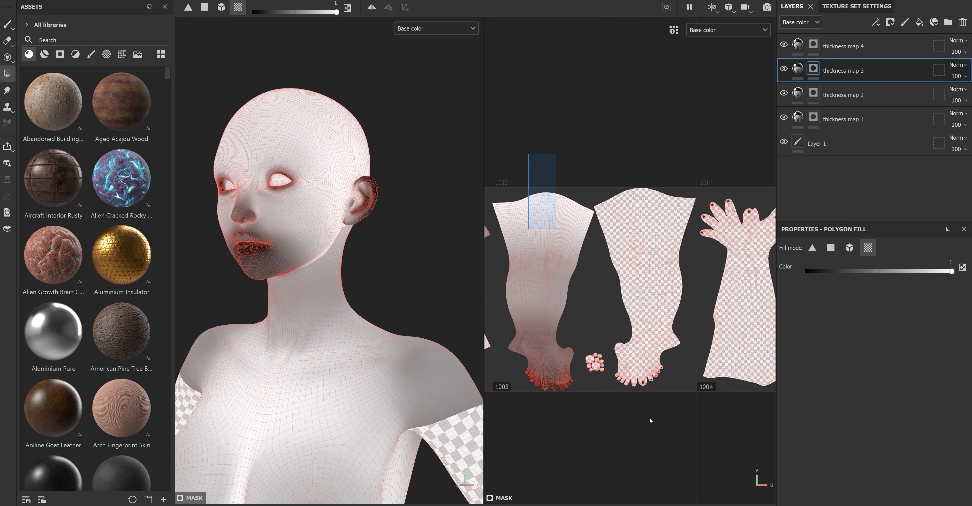
{"action": "scroll", "coordinate": [657, 415], "scroll_direction": "up", "scroll_amount": 2}
{"action": "scroll", "coordinate": [664, 340], "scroll_direction": "down", "scroll_amount": 4}
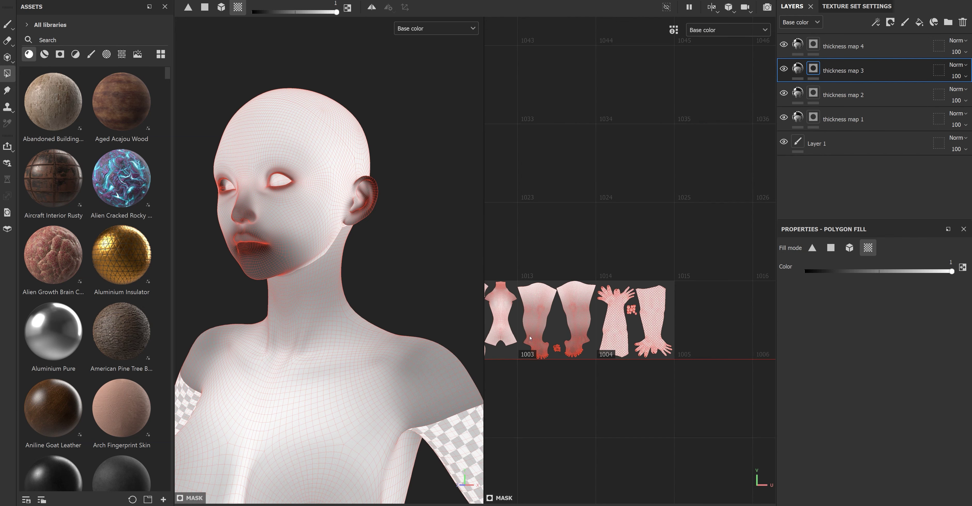
{"action": "scroll", "coordinate": [673, 327], "scroll_direction": "up", "scroll_amount": 3}
{"action": "scroll", "coordinate": [672, 327], "scroll_direction": "up", "scroll_amount": 1}
Unmask the arm islands of tile 1004 on the thickness map 4 mask.
{"action": "left_click", "coordinate": [813, 44]}
{"action": "left_click_drag", "start_coordinate": [549, 182], "coordinate": [568, 210]}
{"action": "left_click_drag", "start_coordinate": [713, 442], "coordinate": [710, 428]}
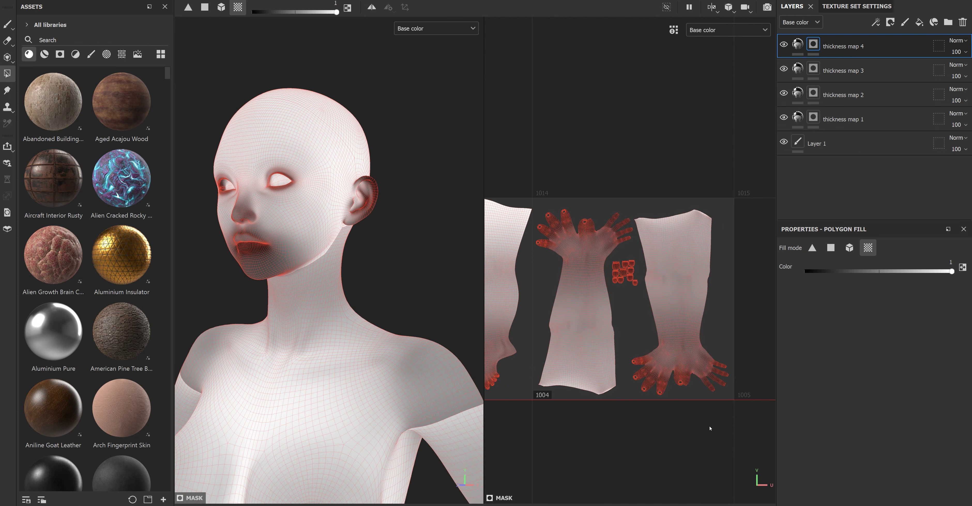
{"action": "left_click", "coordinate": [803, 119]}
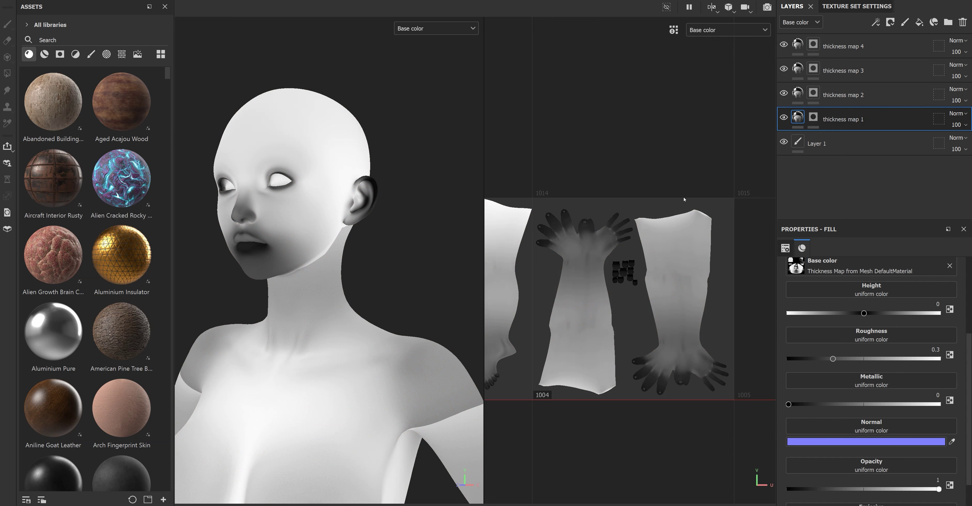
Add a Levels effect to thickness map 2 and lower its input white to about 0.5.
{"action": "left_click_drag", "start_coordinate": [368, 277], "coordinate": [273, 243], "text": "alt"}
{"action": "scroll", "coordinate": [339, 282], "scroll_direction": "up", "scroll_amount": 3}
{"action": "scroll", "coordinate": [339, 282], "scroll_direction": "up", "scroll_amount": 3}
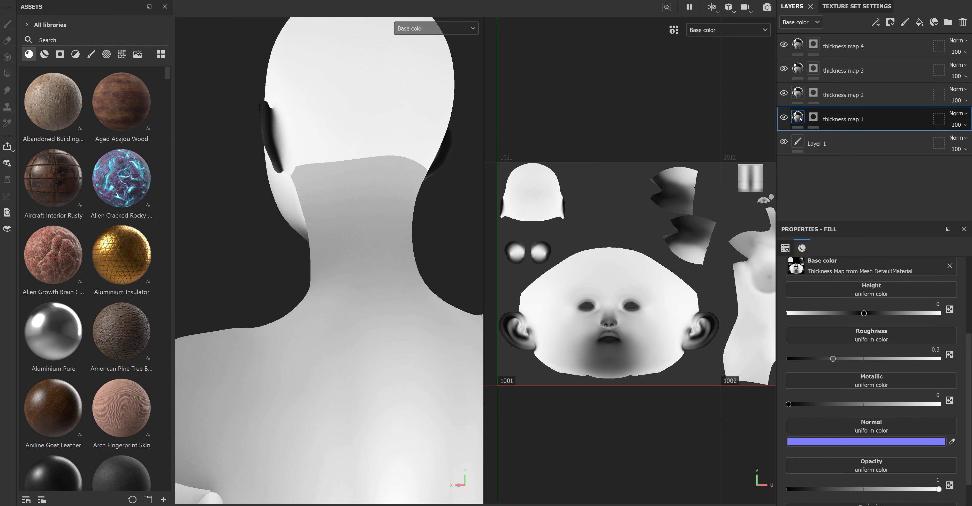
{"action": "left_click", "coordinate": [799, 92]}
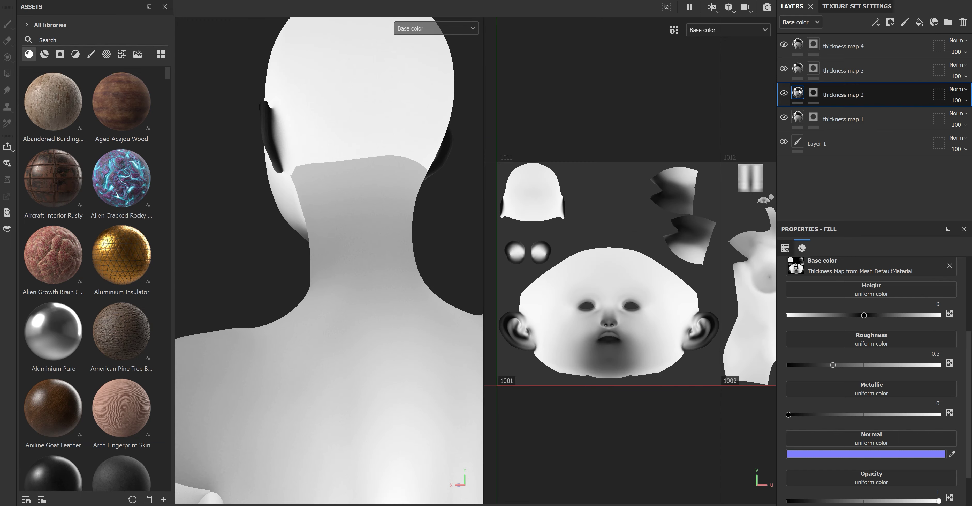
{"action": "right_click", "coordinate": [799, 92]}
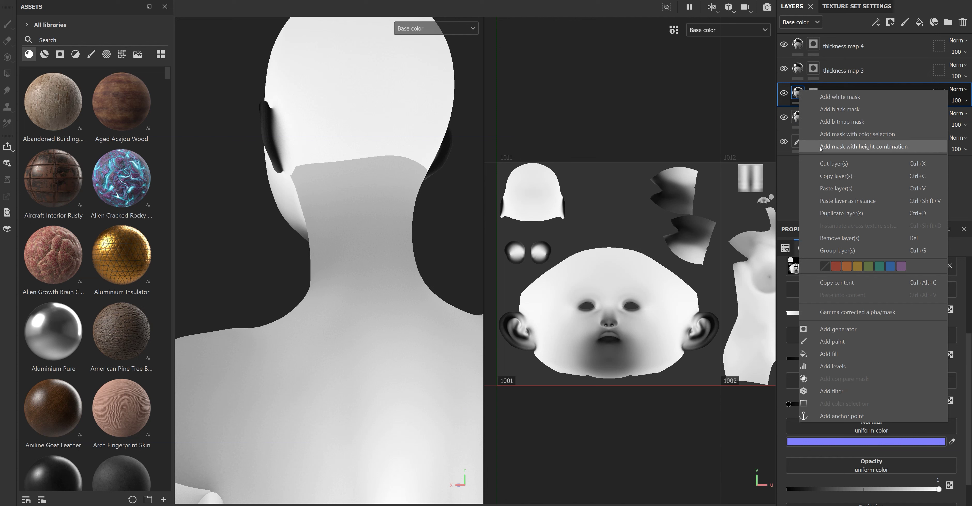
{"action": "left_click", "coordinate": [842, 367]}
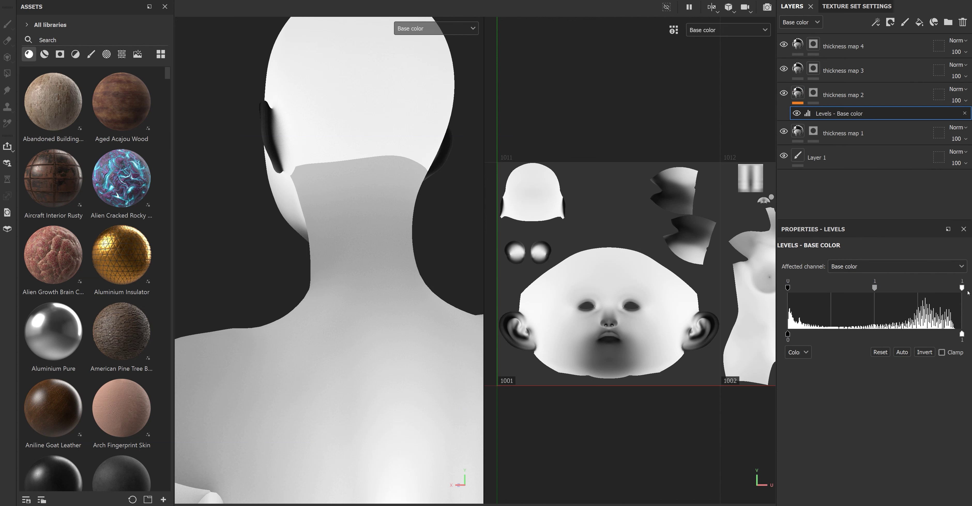
{"action": "left_click_drag", "start_coordinate": [962, 288], "coordinate": [917, 288]}
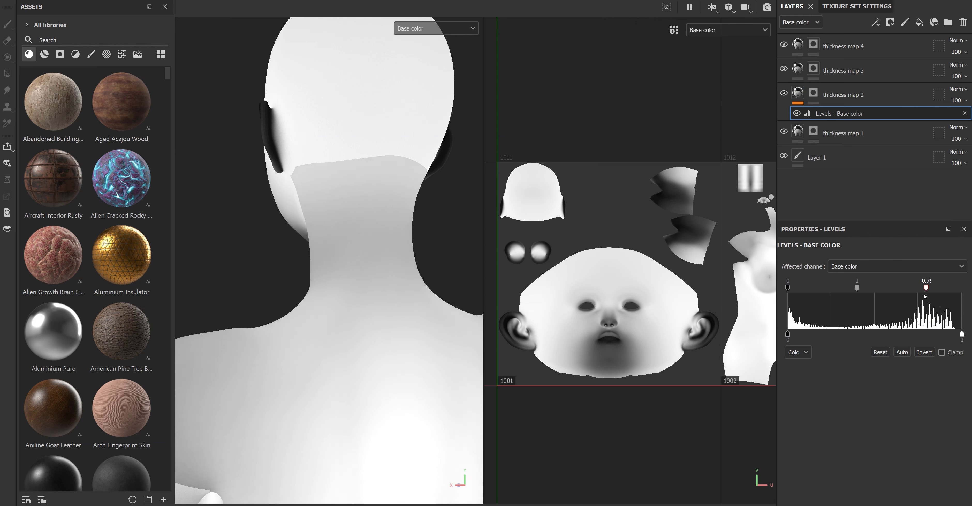
{"action": "left_click_drag", "start_coordinate": [916, 296], "coordinate": [891, 296]}
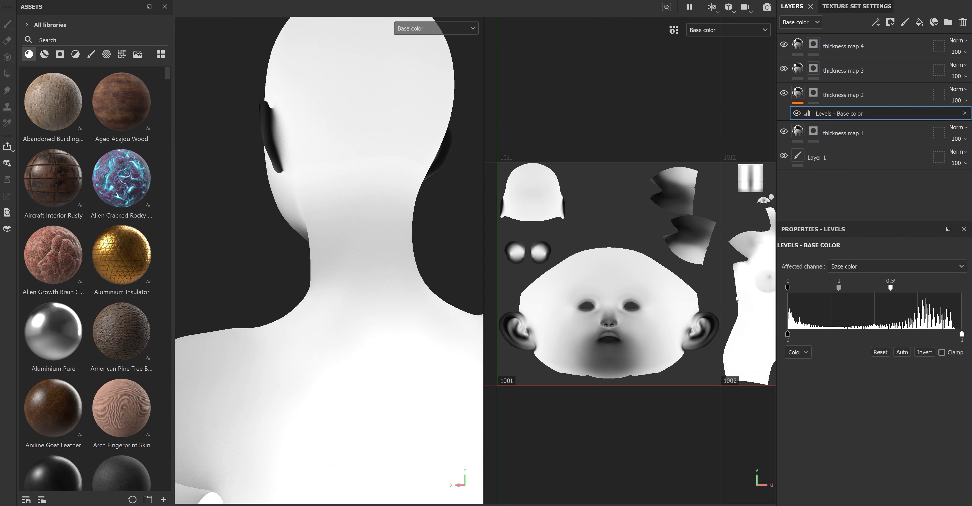
Nudge thickness map 2's output white level while inspecting the torso from the side and front.
{"action": "scroll", "coordinate": [360, 269], "scroll_direction": "up", "scroll_amount": 3}
{"action": "scroll", "coordinate": [360, 270], "scroll_direction": "down", "scroll_amount": 5}
{"action": "mouse_move", "coordinate": [362, 307]}
{"action": "left_mouse_down", "text": "alt"}
{"action": "mouse_move", "coordinate": [206, 315]}
{"action": "mouse_move", "coordinate": [323, 384]}
{"action": "mouse_move", "coordinate": [365, 232]}
{"action": "left_mouse_up", "text": "alt"}
{"action": "scroll", "coordinate": [366, 232], "scroll_direction": "up", "scroll_amount": 2}
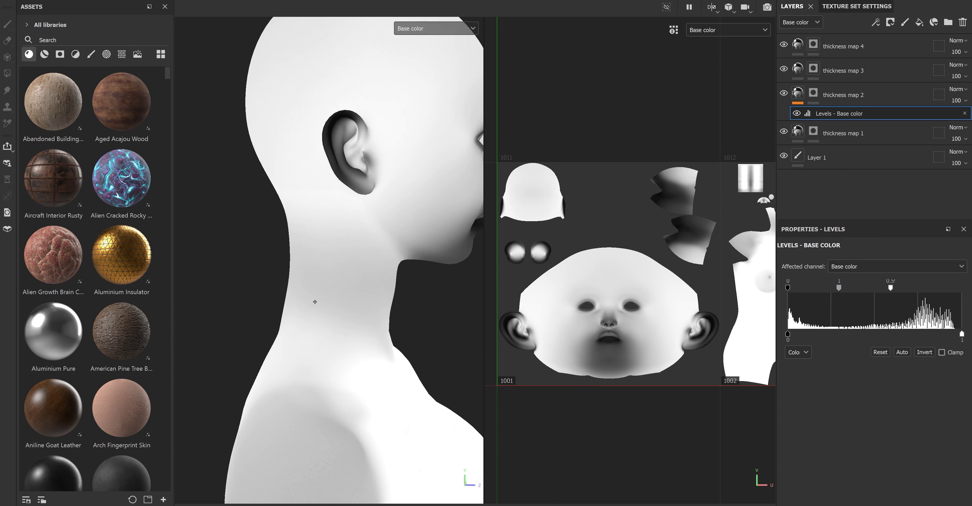
{"action": "scroll", "coordinate": [314, 299], "scroll_direction": "up", "scroll_amount": 2}
{"action": "scroll", "coordinate": [340, 239], "scroll_direction": "up", "scroll_amount": 1}
{"action": "scroll", "coordinate": [310, 219], "scroll_direction": "up", "scroll_amount": 2}
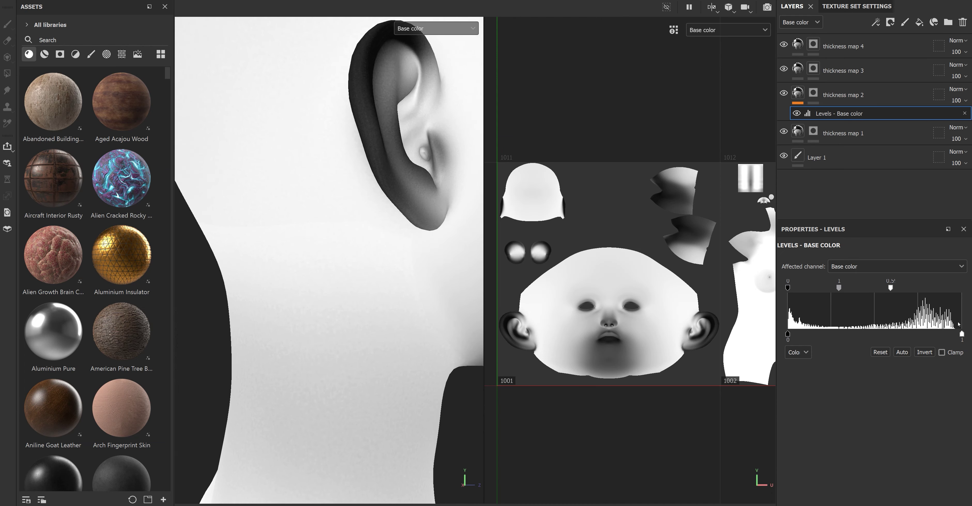
{"action": "left_click_drag", "start_coordinate": [890, 289], "coordinate": [893, 289]}
{"action": "scroll", "coordinate": [271, 256], "scroll_direction": "down", "scroll_amount": 1}
{"action": "scroll", "coordinate": [282, 272], "scroll_direction": "down", "scroll_amount": 2}
{"action": "scroll", "coordinate": [283, 271], "scroll_direction": "down", "scroll_amount": 2}
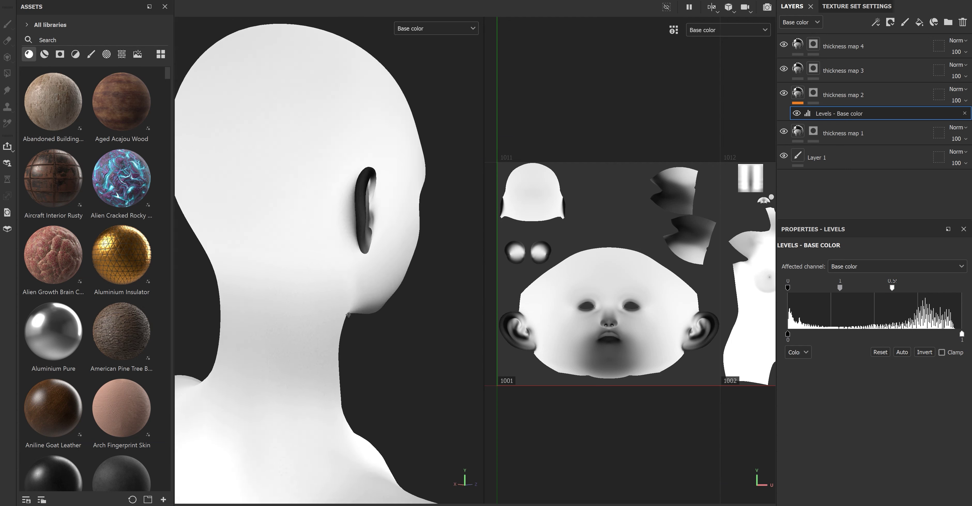
{"action": "scroll", "coordinate": [420, 285], "scroll_direction": "up", "scroll_amount": 4}
{"action": "scroll", "coordinate": [420, 285], "scroll_direction": "down", "scroll_amount": 3}
{"action": "mouse_move", "coordinate": [420, 285]}
{"action": "left_mouse_down", "text": "alt"}
{"action": "mouse_move", "coordinate": [279, 283]}
{"action": "mouse_move", "coordinate": [332, 281]}
{"action": "left_mouse_up", "text": "alt"}
{"action": "scroll", "coordinate": [278, 284], "scroll_direction": "up", "scroll_amount": 3}
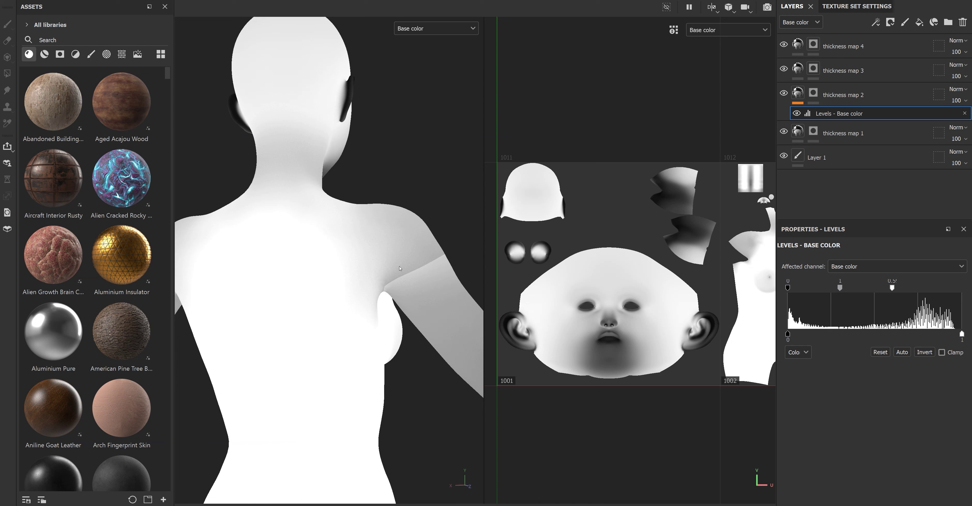
Select thickness map 4 and pan the UV view to the hands in tile 1004.
{"action": "left_click", "coordinate": [797, 72]}
{"action": "middle_click_drag", "start_coordinate": [755, 226], "coordinate": [604, 227]}
{"action": "middle_click_drag", "start_coordinate": [774, 211], "coordinate": [687, 207]}
{"action": "left_click", "coordinate": [799, 45]}
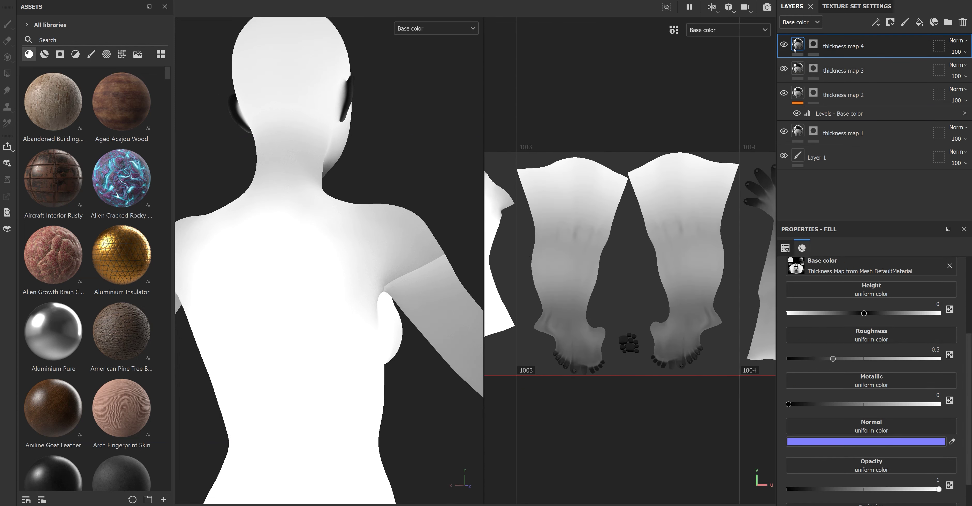
{"action": "middle_click_drag", "start_coordinate": [736, 226], "coordinate": [638, 196]}
{"action": "scroll", "coordinate": [348, 283], "scroll_direction": "up", "scroll_amount": 5}
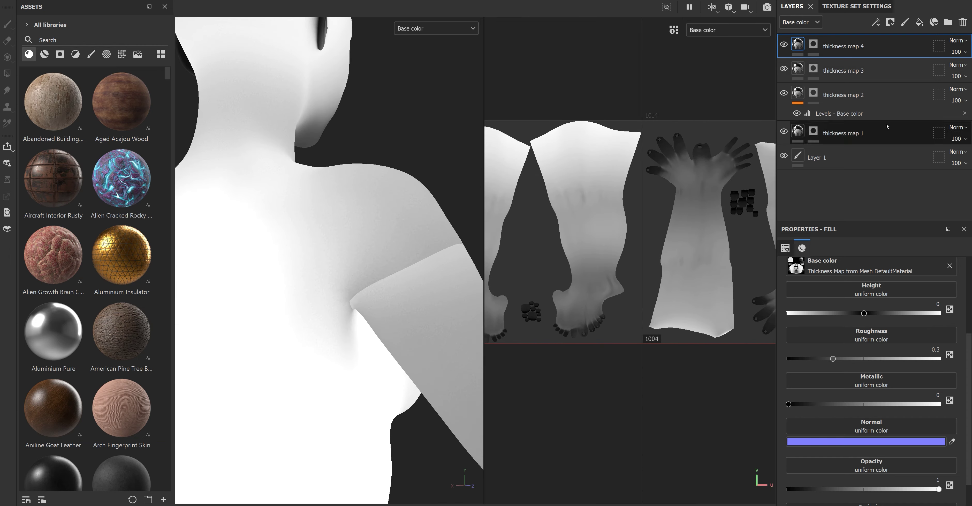
{"action": "right_click", "coordinate": [791, 42]}
Add a Levels effect to thickness map 4 and raise its midtone to about 1.8.
{"action": "left_click", "coordinate": [836, 318]}
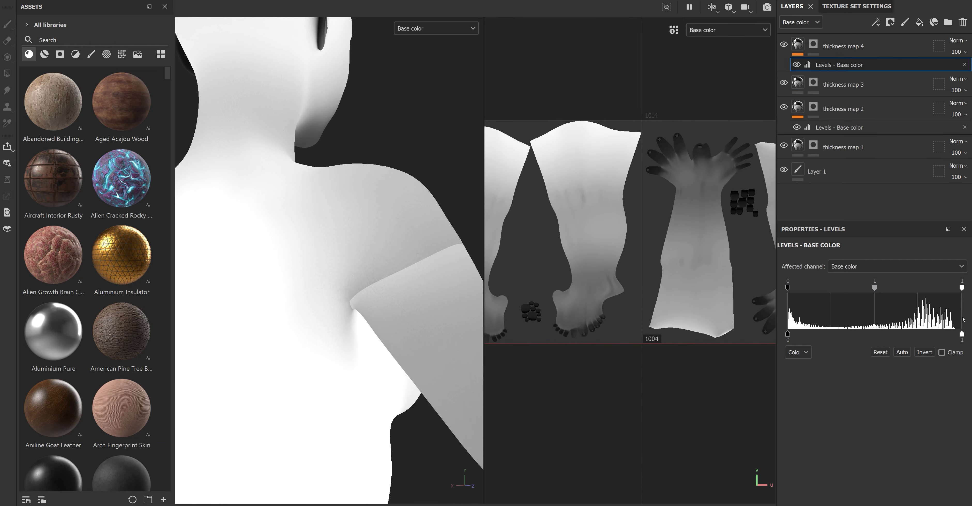
{"action": "mouse_move", "coordinate": [962, 287]}
{"action": "left_mouse_down"}
{"action": "mouse_move", "coordinate": [911, 286]}
{"action": "mouse_move", "coordinate": [970, 294]}
{"action": "left_mouse_up"}
{"action": "mouse_move", "coordinate": [789, 288]}
{"action": "left_mouse_down"}
{"action": "mouse_move", "coordinate": [805, 288]}
{"action": "mouse_move", "coordinate": [777, 288]}
{"action": "left_mouse_up"}
{"action": "mouse_move", "coordinate": [876, 289]}
{"action": "left_mouse_down"}
{"action": "mouse_move", "coordinate": [890, 289]}
{"action": "mouse_move", "coordinate": [858, 289]}
{"action": "mouse_move", "coordinate": [880, 291]}
{"action": "left_mouse_up"}
{"action": "mouse_move", "coordinate": [280, 319]}
{"action": "left_mouse_down", "text": "alt"}
{"action": "mouse_move", "coordinate": [260, 310]}
{"action": "mouse_move", "coordinate": [369, 290]}
{"action": "mouse_move", "coordinate": [263, 280]}
{"action": "mouse_move", "coordinate": [299, 272]}
{"action": "mouse_move", "coordinate": [409, 298]}
{"action": "mouse_move", "coordinate": [307, 291]}
{"action": "mouse_move", "coordinate": [301, 272]}
{"action": "mouse_move", "coordinate": [287, 266]}
{"action": "mouse_move", "coordinate": [309, 272]}
{"action": "left_mouse_up", "text": "alt"}
Raise thickness map 4's output black and lower its input white to about 0.9.
{"action": "mouse_move", "coordinate": [787, 333]}
{"action": "left_mouse_down"}
{"action": "mouse_move", "coordinate": [799, 334]}
{"action": "mouse_move", "coordinate": [788, 335]}
{"action": "left_mouse_up"}
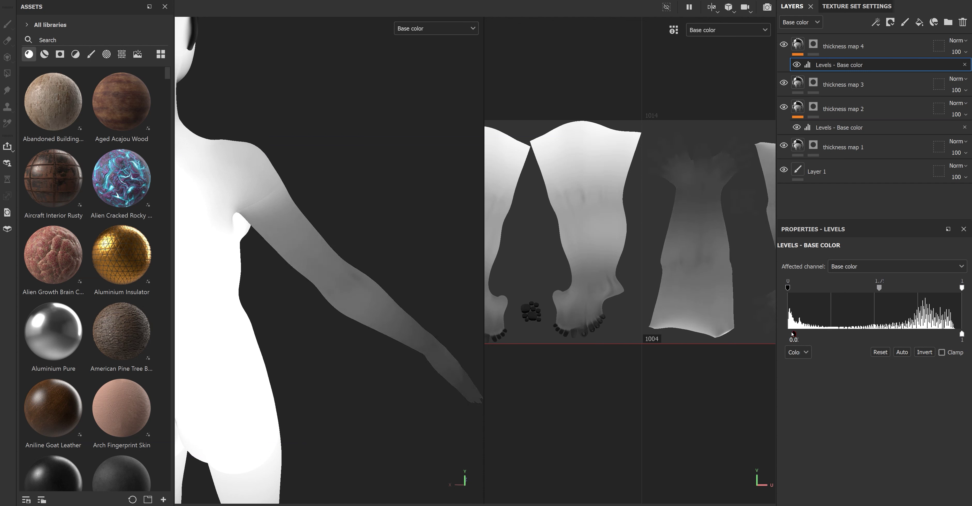
{"action": "left_click_drag", "start_coordinate": [788, 334], "coordinate": [789, 335]}
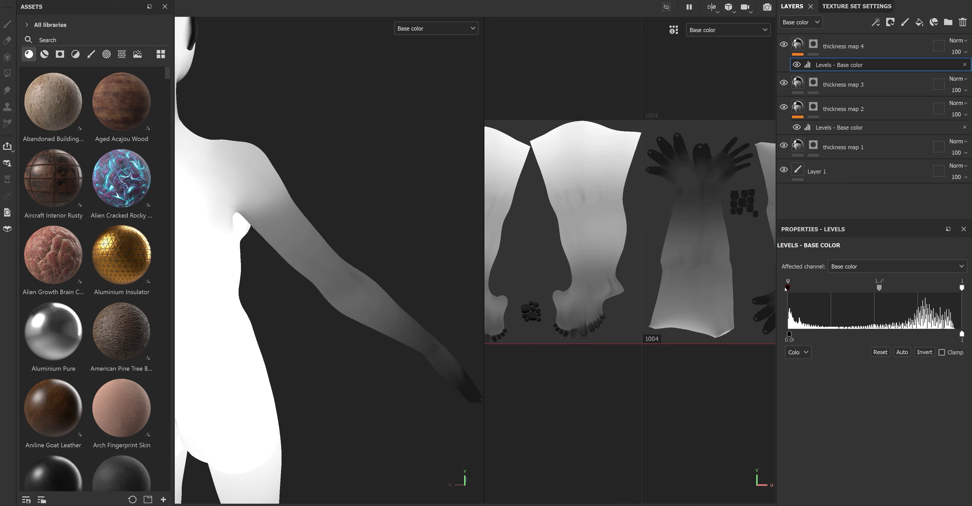
{"action": "left_click_drag", "start_coordinate": [788, 288], "coordinate": [781, 290]}
{"action": "left_click_drag", "start_coordinate": [962, 288], "coordinate": [952, 288]}
{"action": "right_click_drag", "start_coordinate": [290, 200], "coordinate": [442, 206], "text": "alt"}
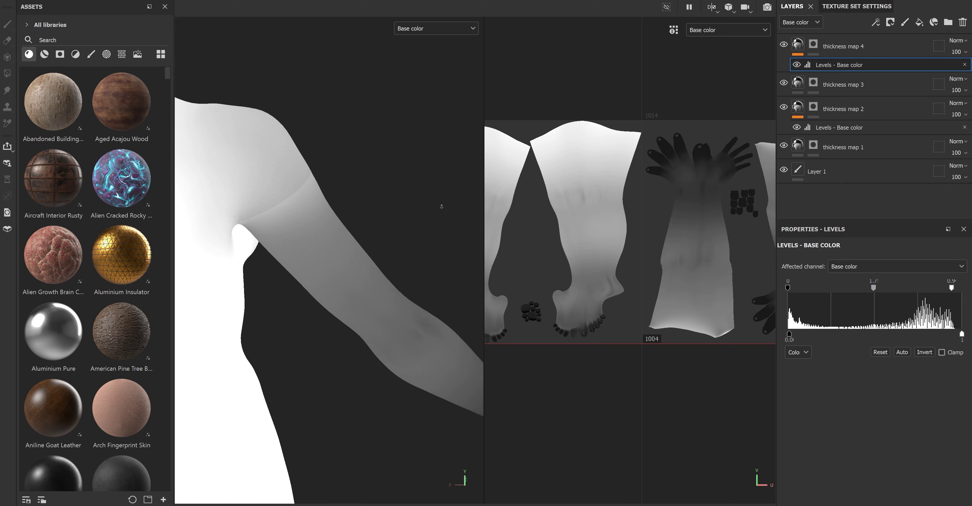